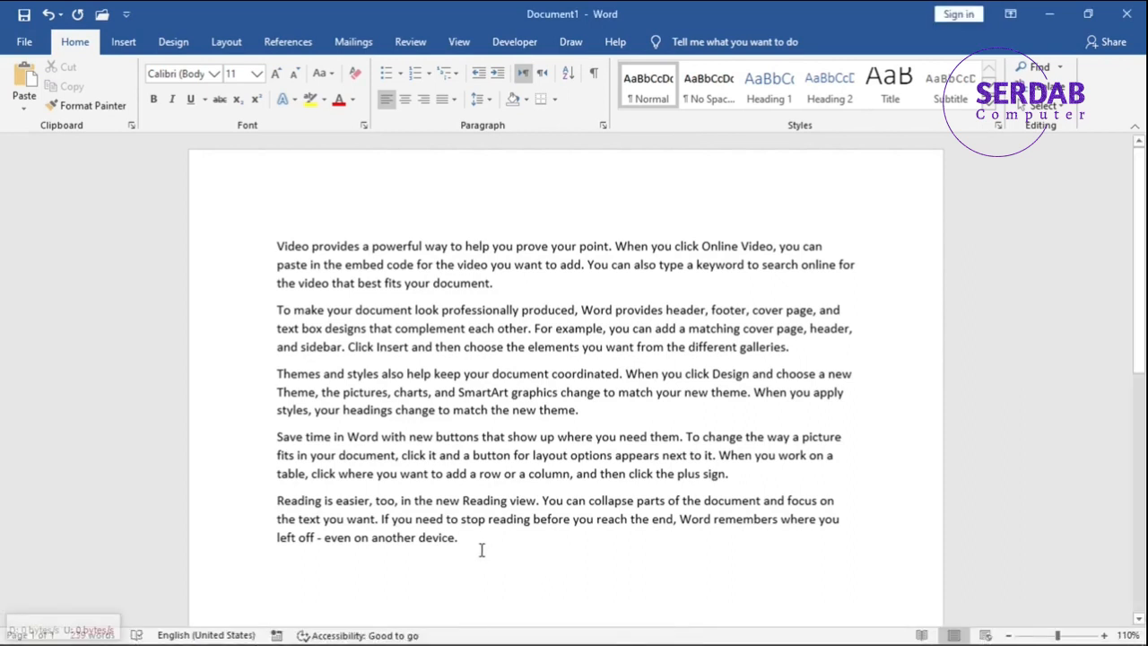
Justify all five paragraphs of the document text
drag(461, 537, 293, 230)
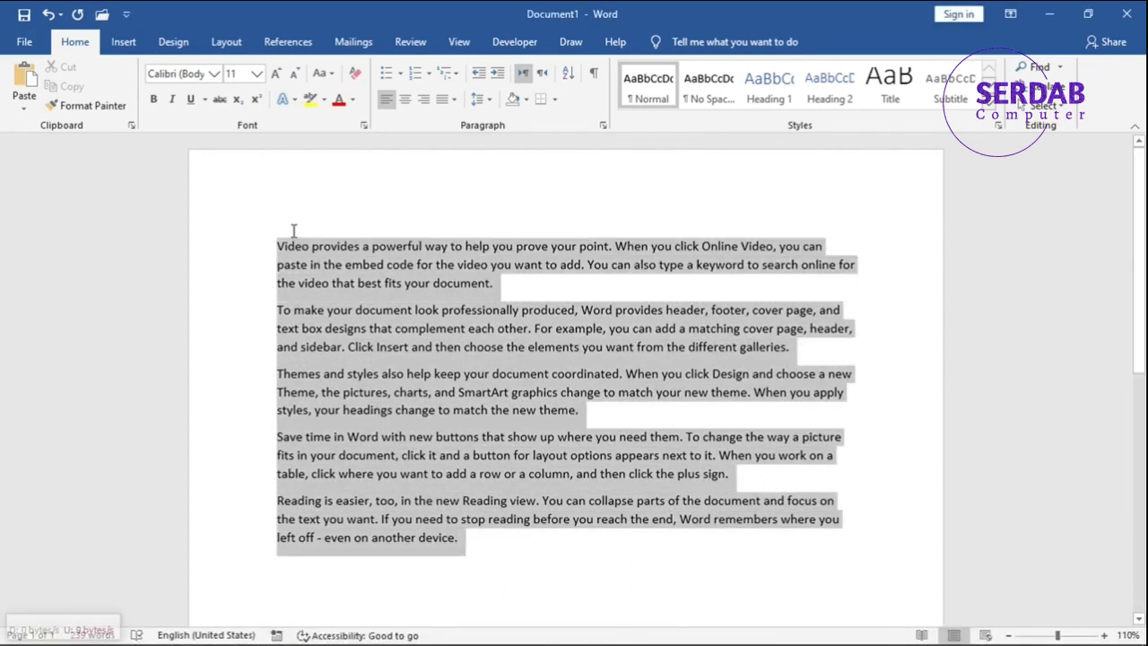
click(452, 101)
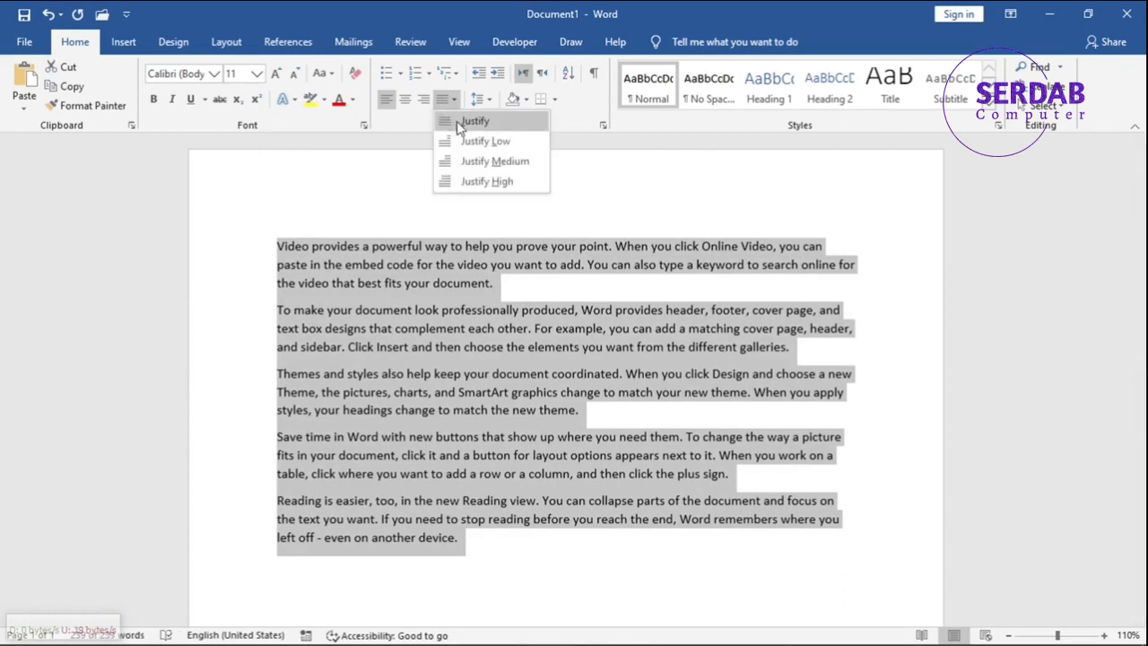
click(459, 125)
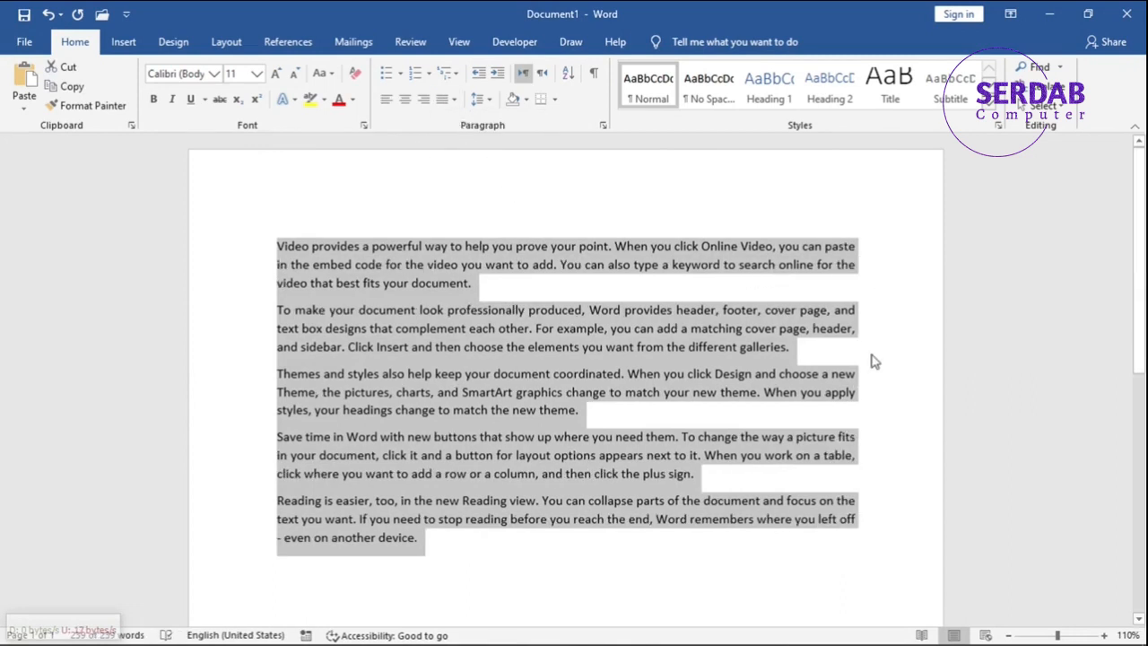
click(719, 455)
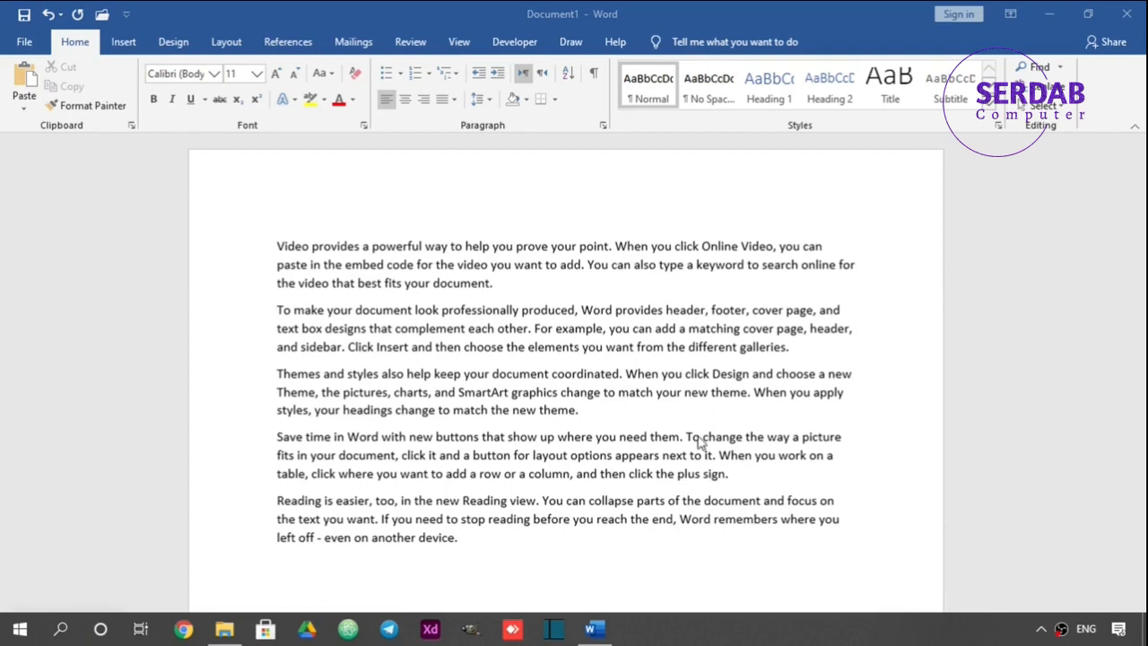
Bring up the view and zoom options and zoom in on the document page
click(844, 463)
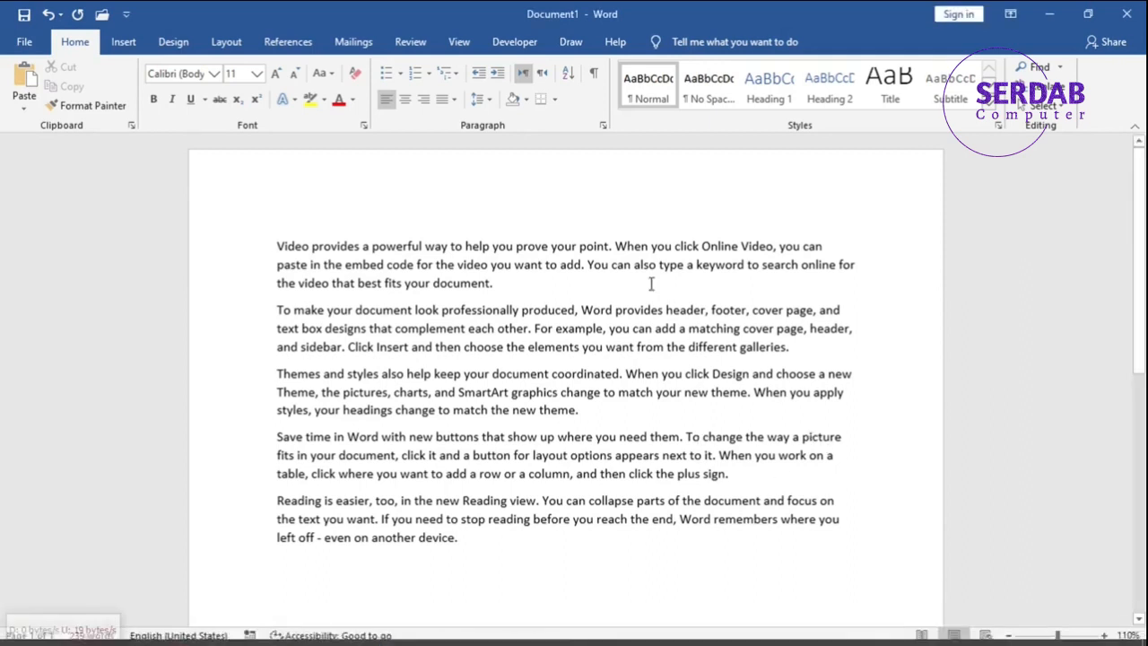
click(457, 42)
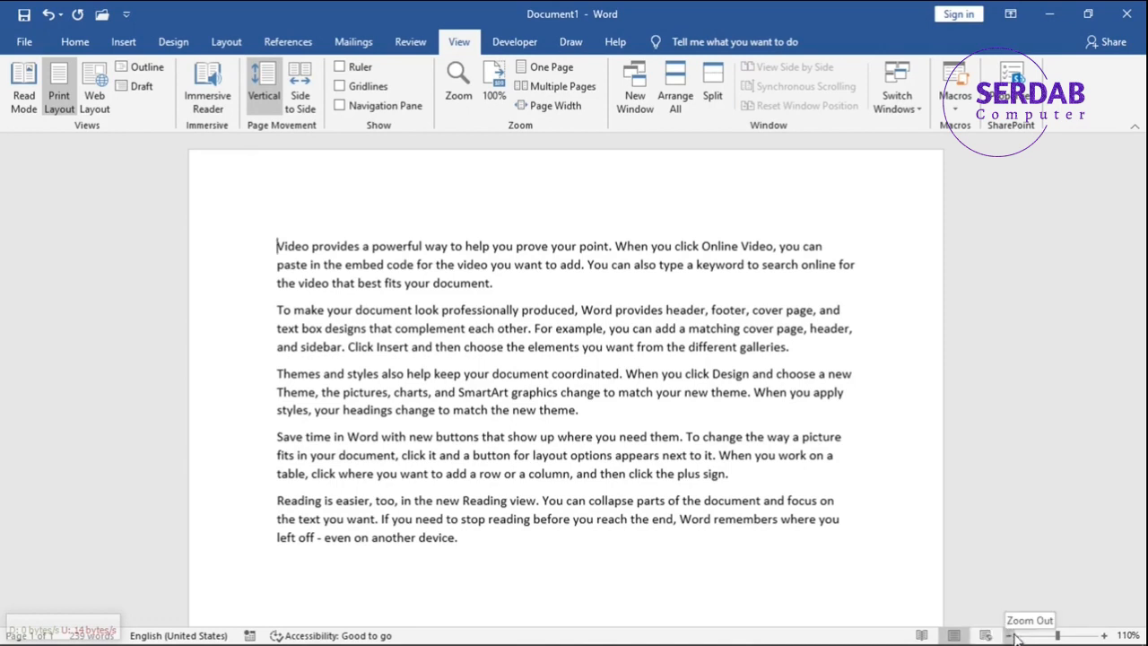
click(1103, 635)
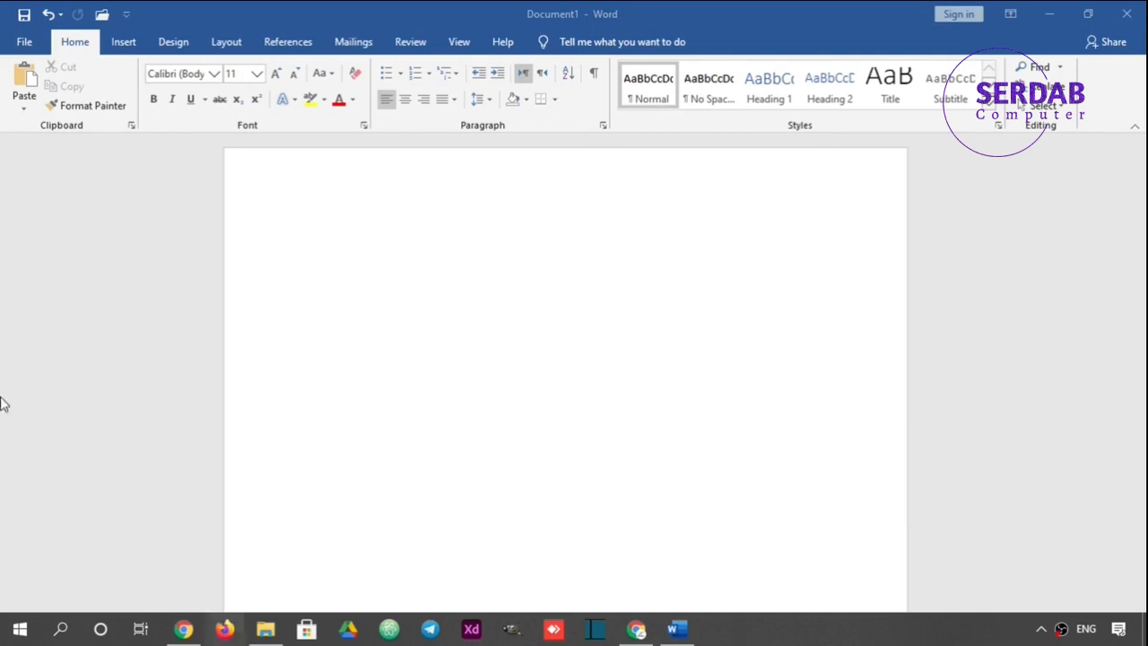
Try the Dark Gray, Black and White Office themes in the account settings, and return the theme to Colorful
click(24, 42)
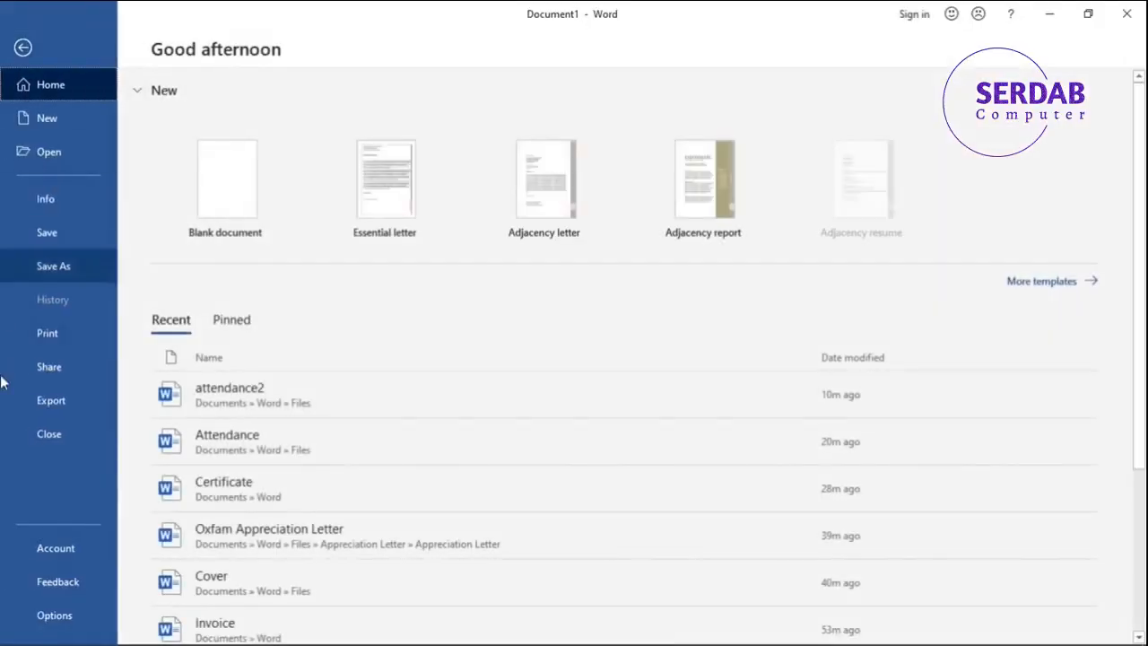
click(79, 554)
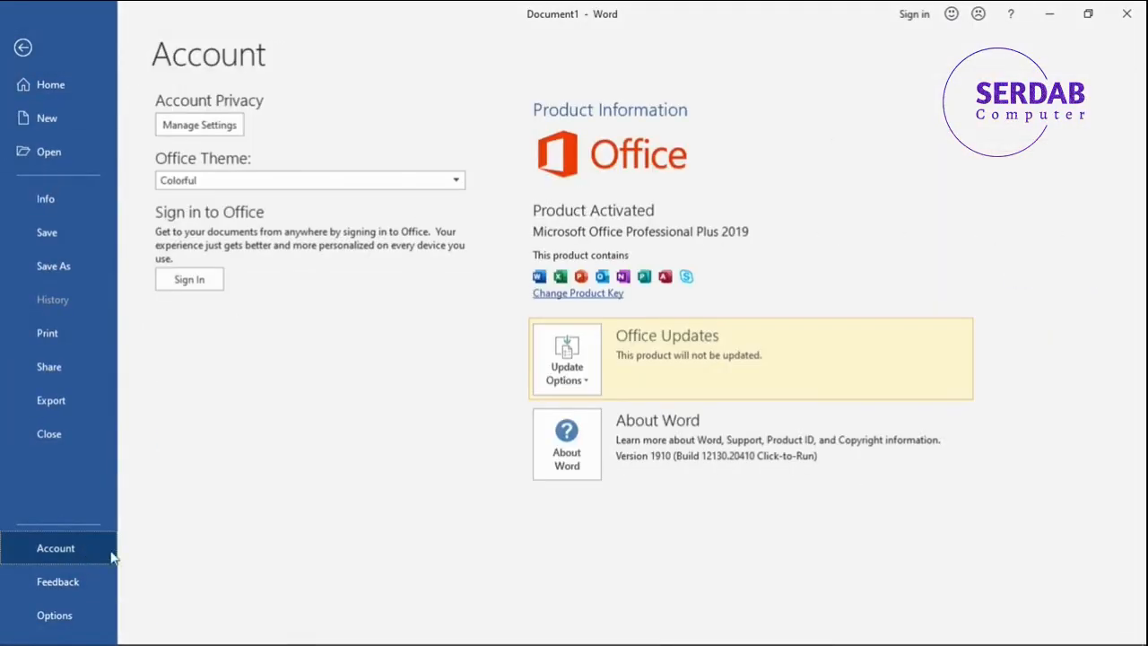
click(287, 184)
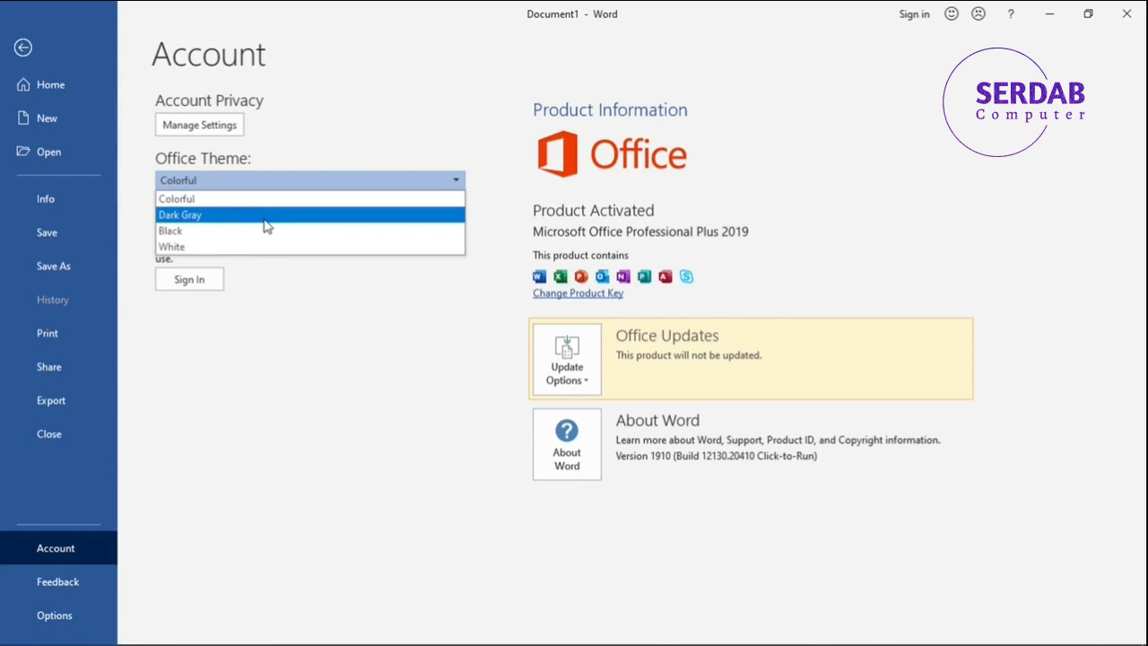
click(232, 218)
click(227, 184)
click(201, 228)
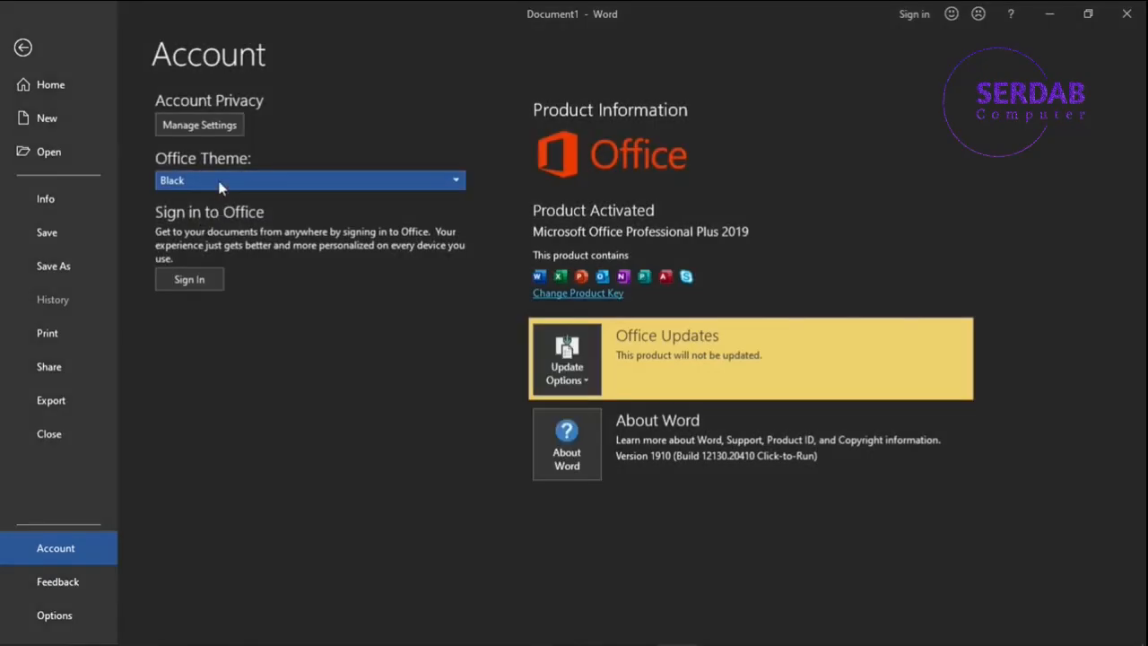
click(219, 182)
click(179, 246)
click(216, 183)
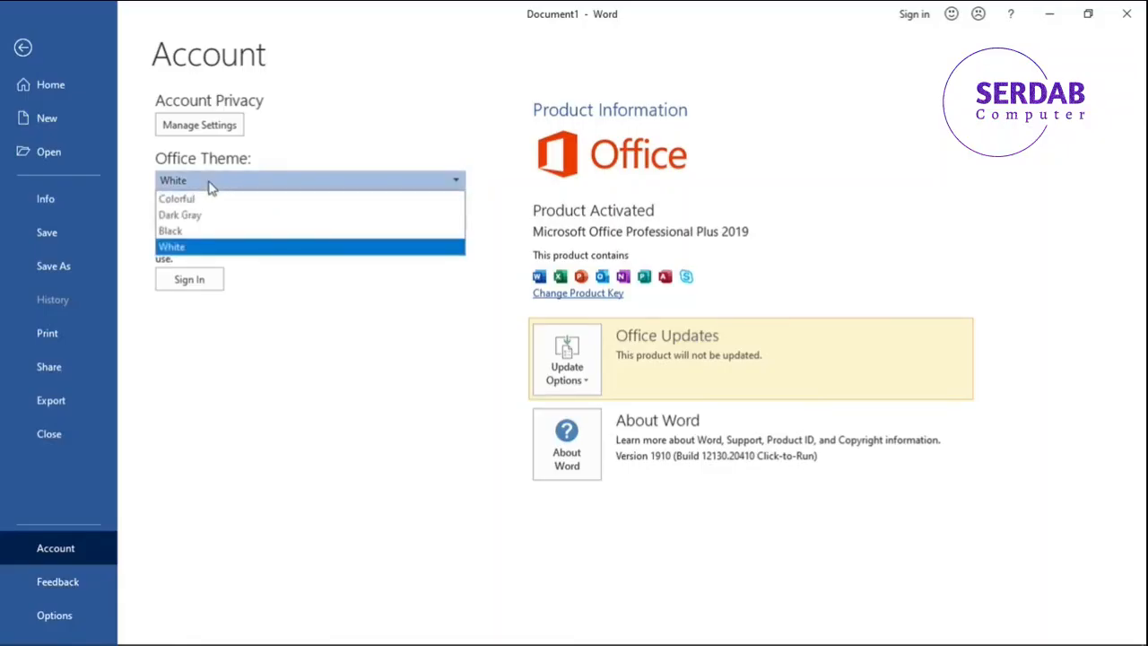
click(190, 199)
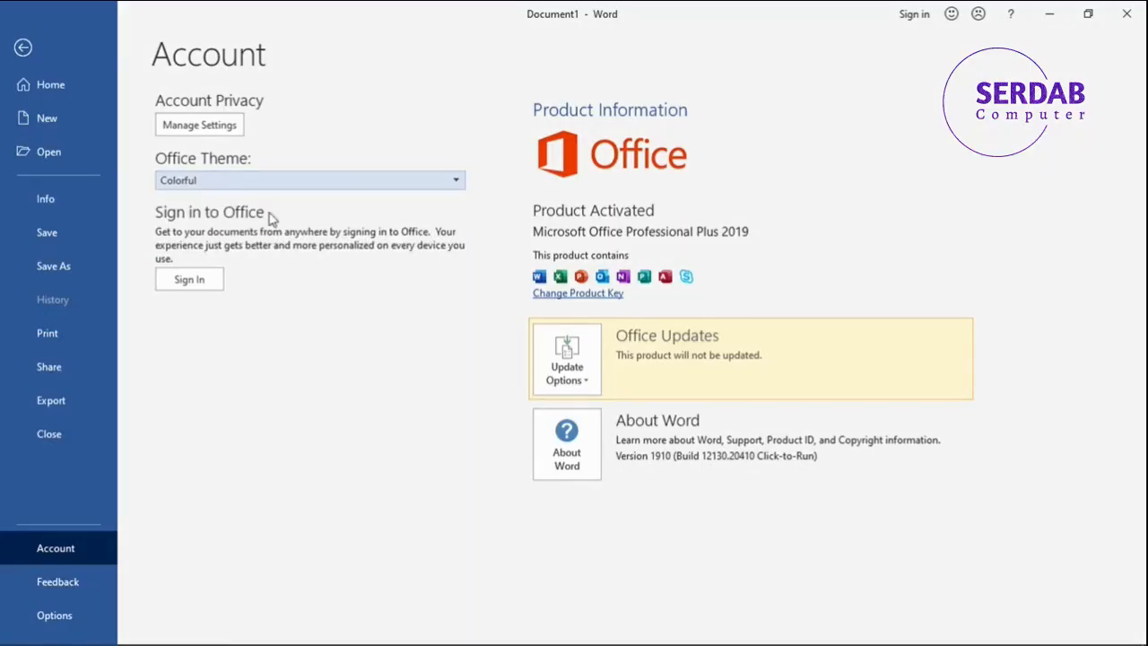
Select the entire document text and clear all of its formatting
mouse_move(838, 644)
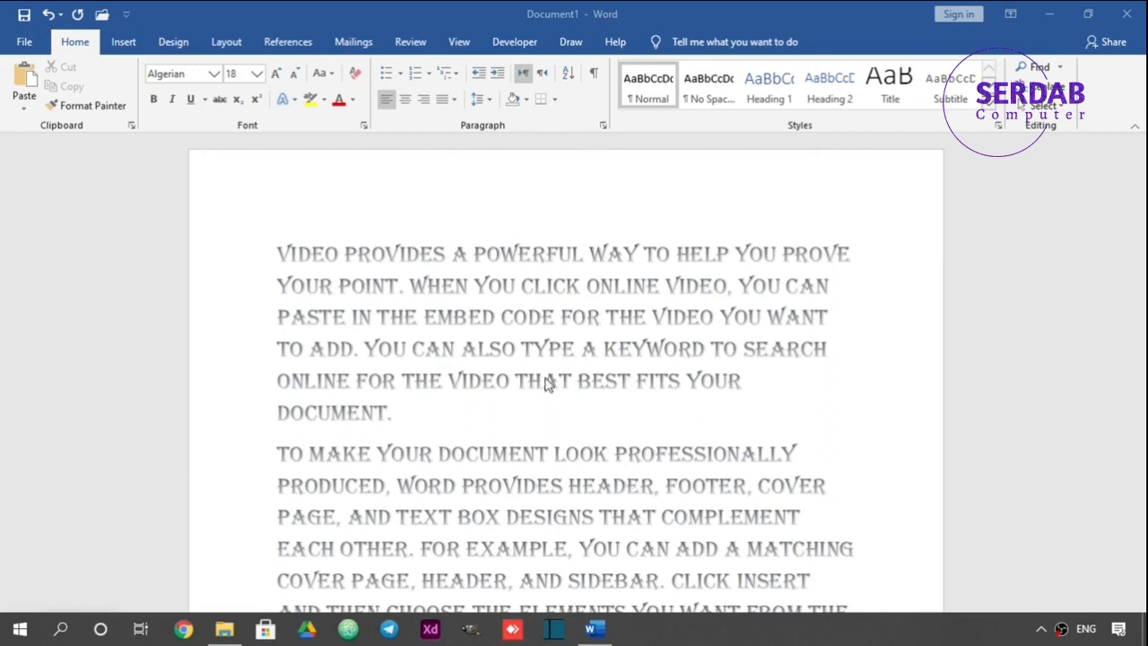
click(296, 261)
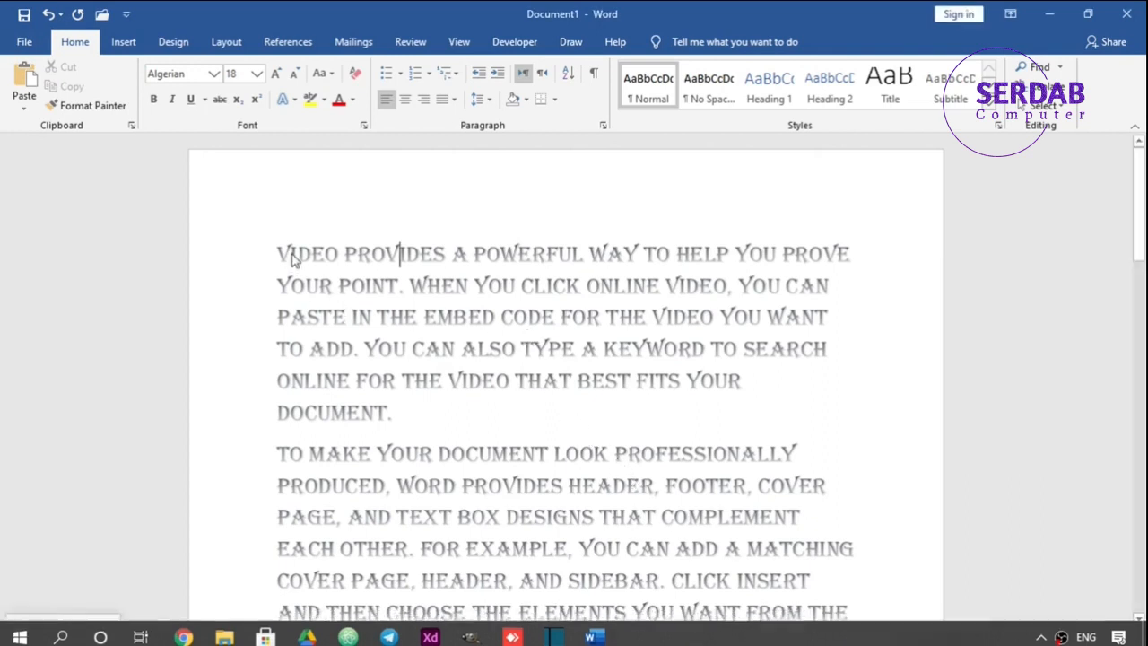
click(1040, 105)
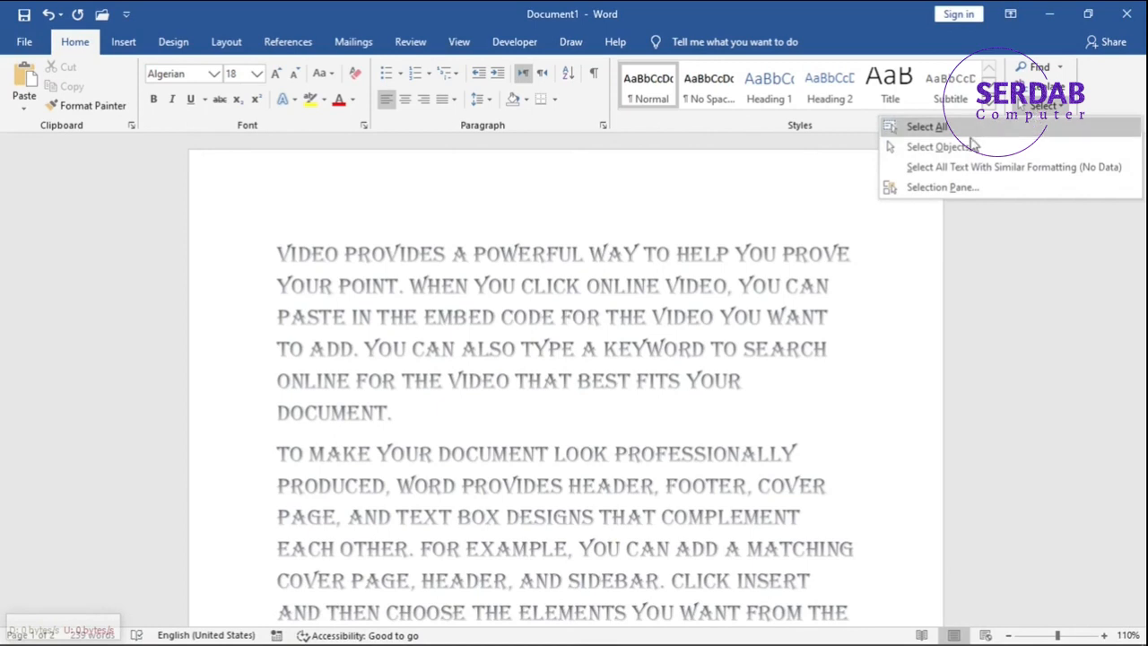
click(926, 127)
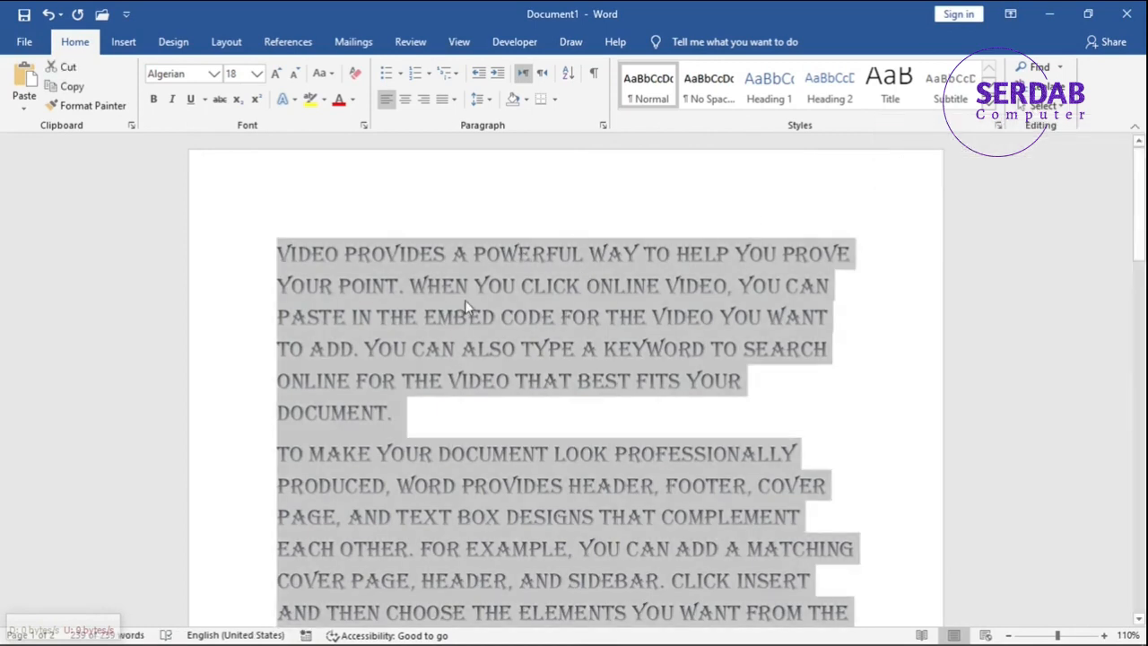
click(352, 86)
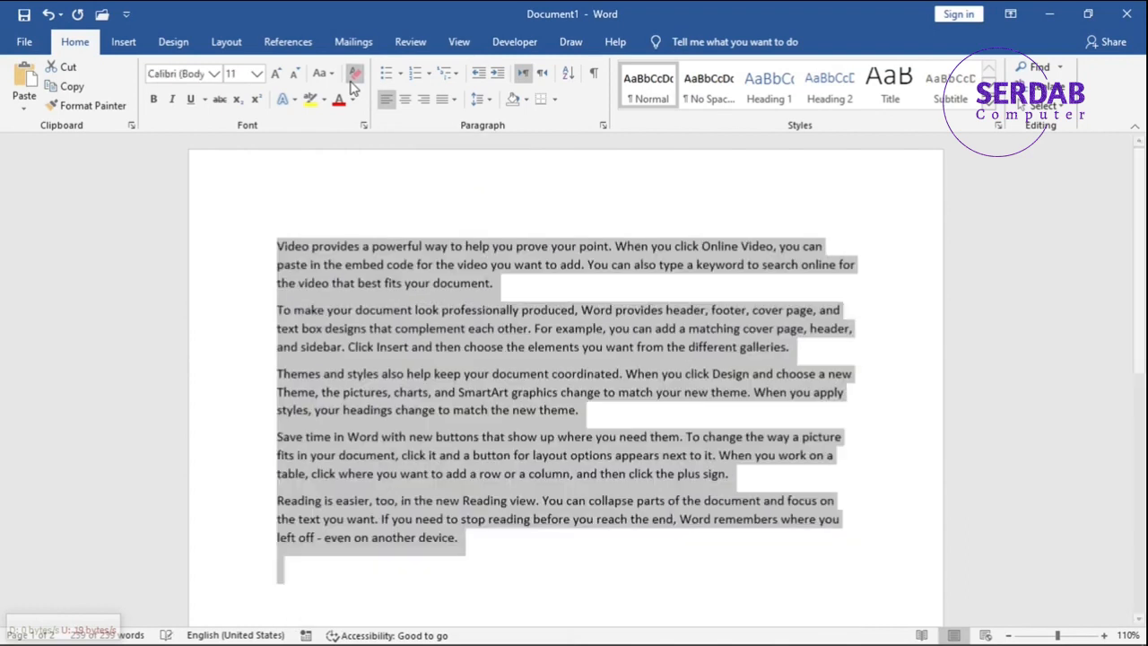
click(399, 294)
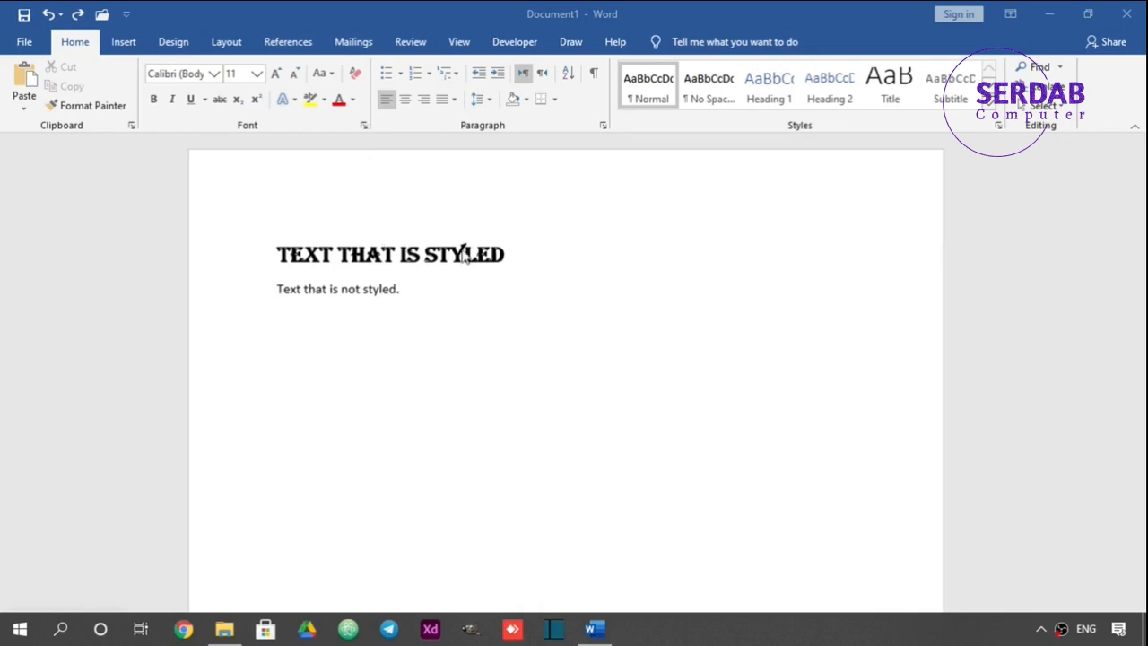
Copy the formatting of the line "Text that is styled" onto "Text that is not styled." with Format Painter
drag(516, 255, 291, 262)
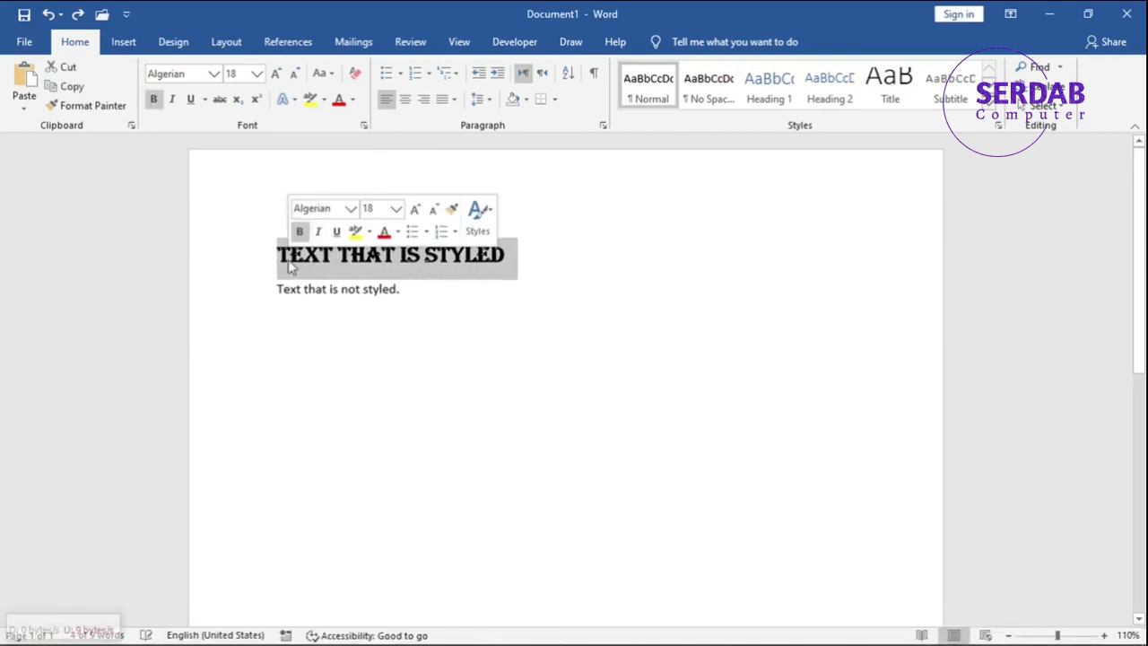
click(66, 109)
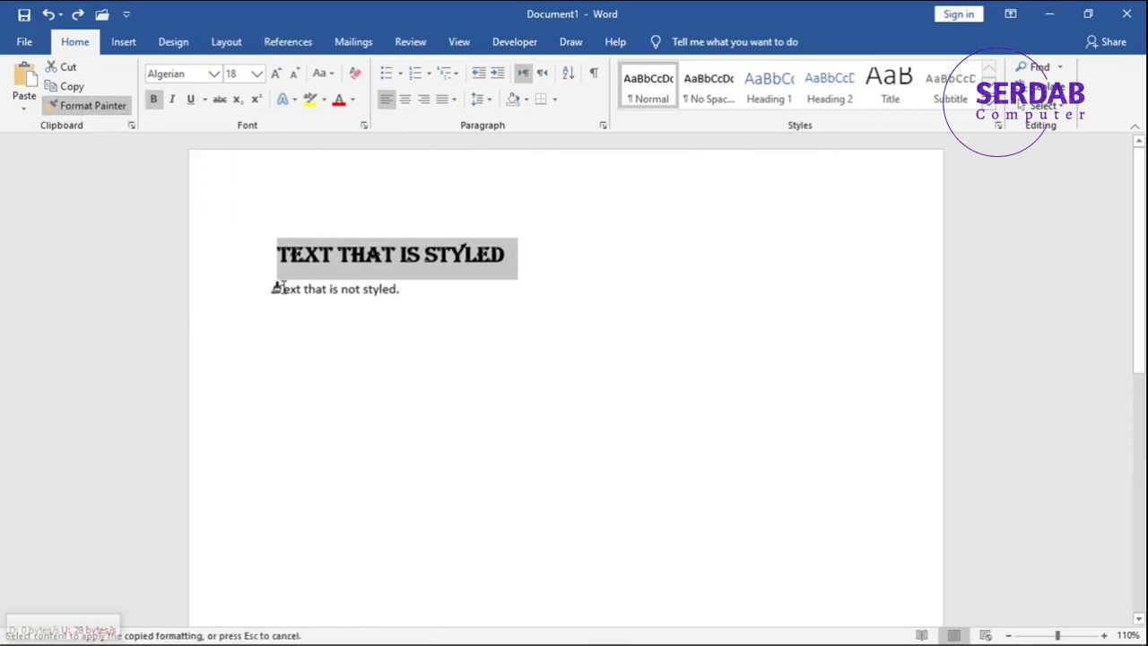
drag(271, 291, 400, 297)
click(401, 308)
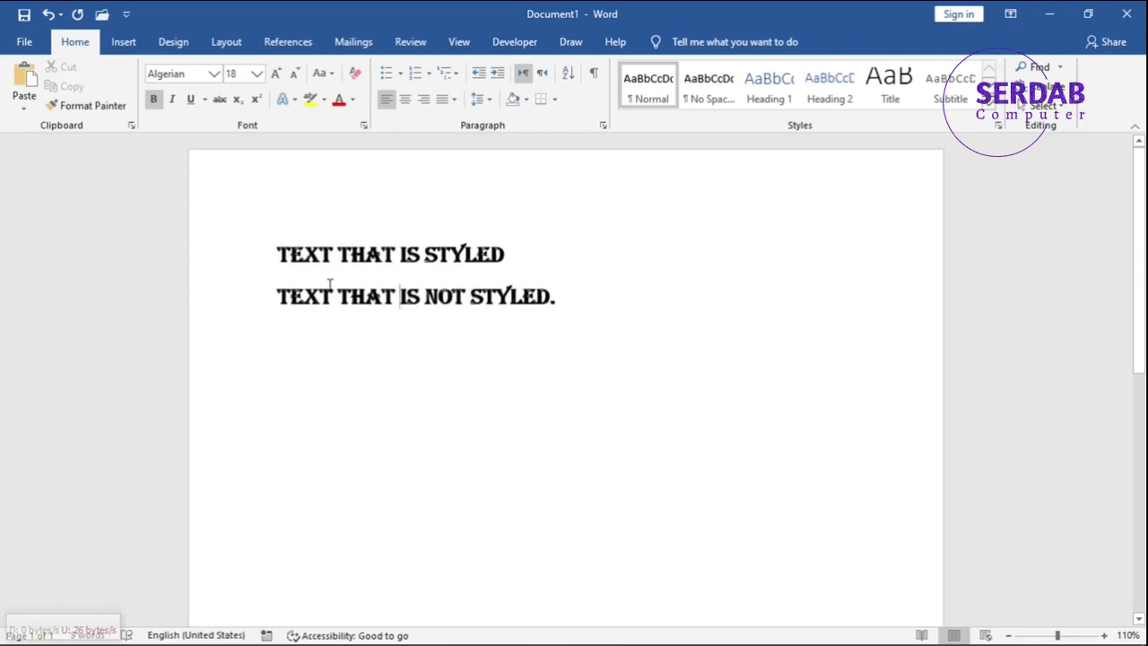
click(277, 296)
drag(277, 296, 357, 309)
drag(277, 253, 492, 259)
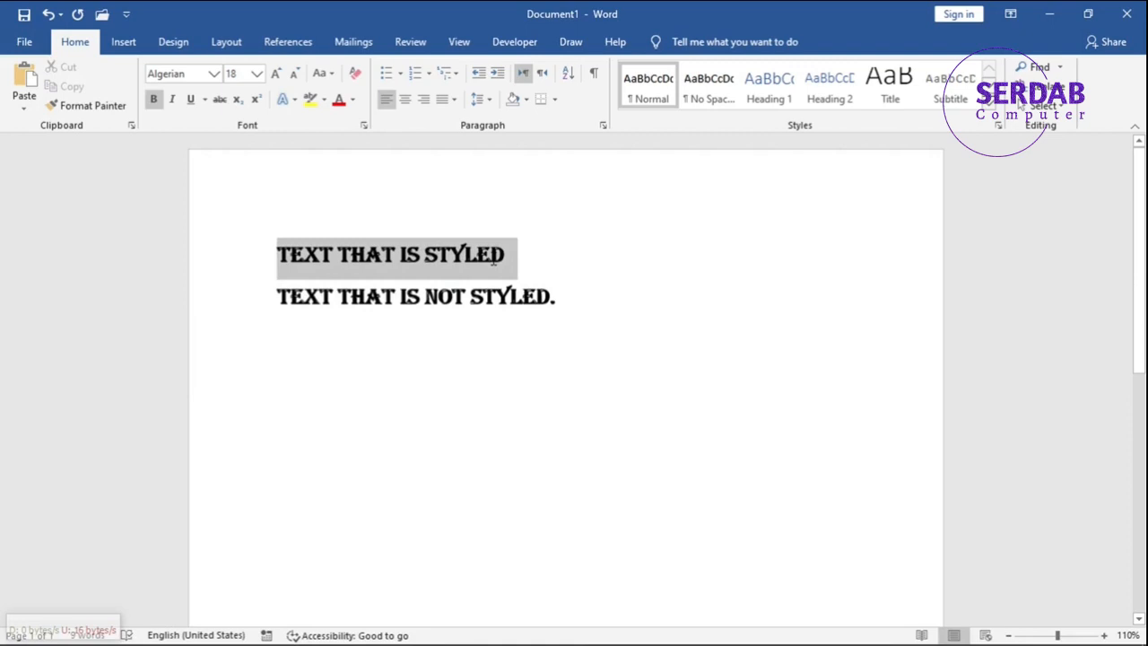
click(548, 298)
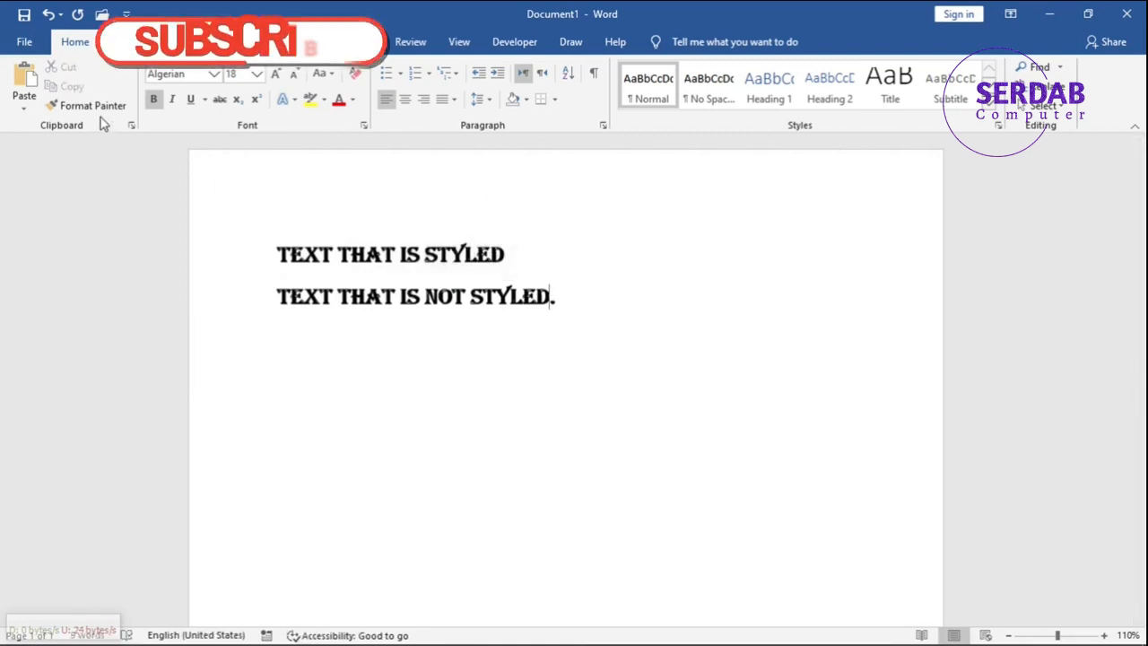